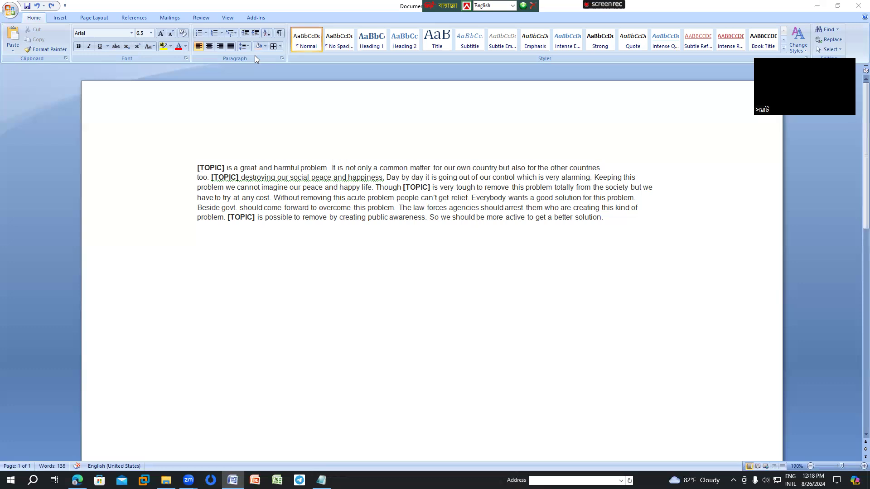
Step: Set the paragraph's left indentation to 0.6" and apply it
left_click(282, 59)
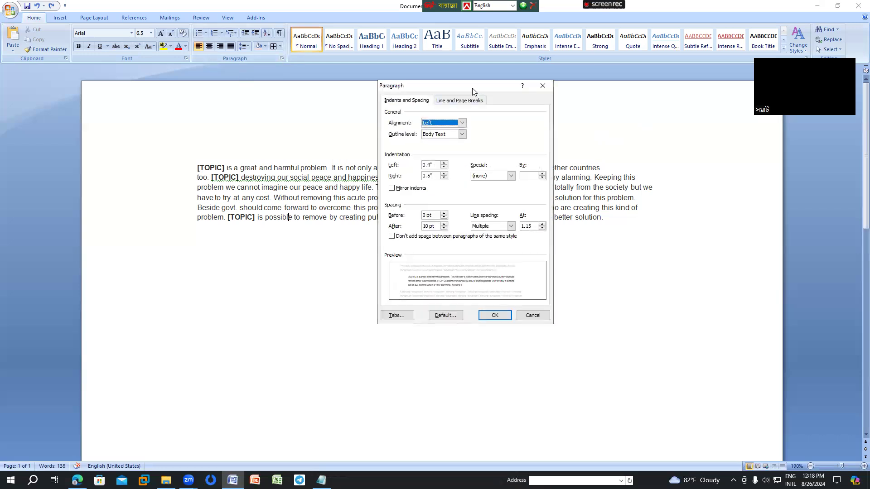
left_click_drag(472, 88, 466, 67)
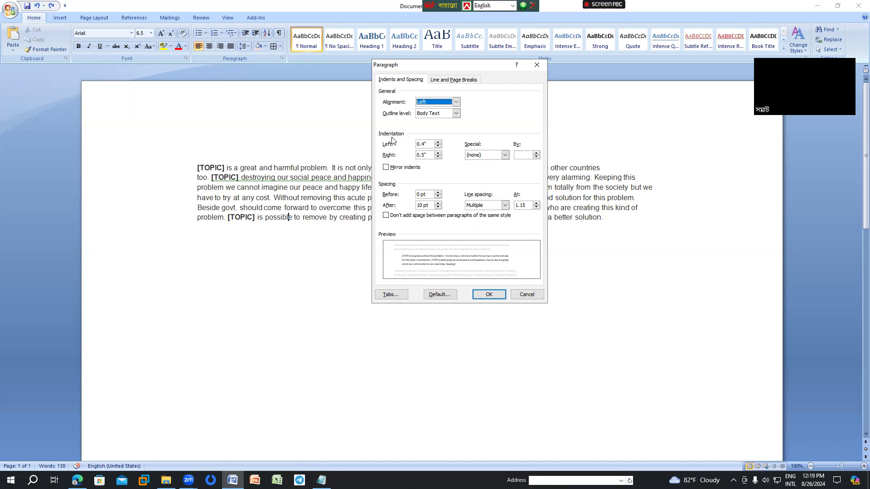
left_click(456, 102)
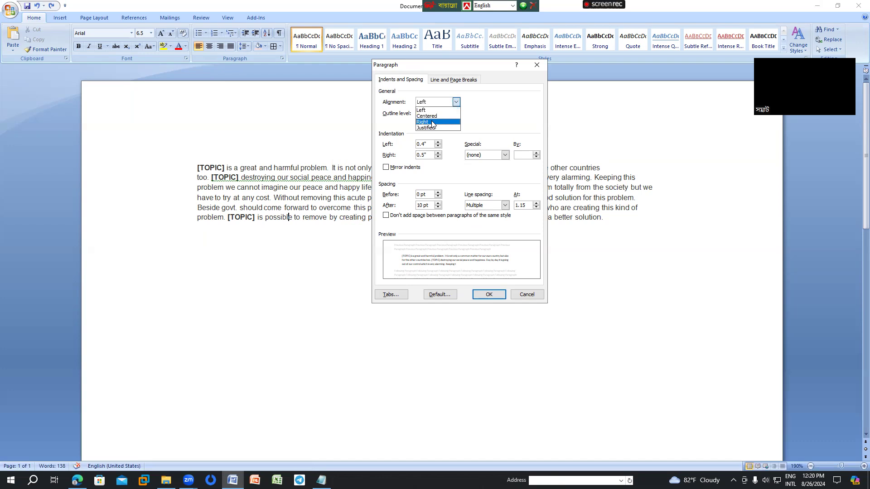
left_click(482, 113)
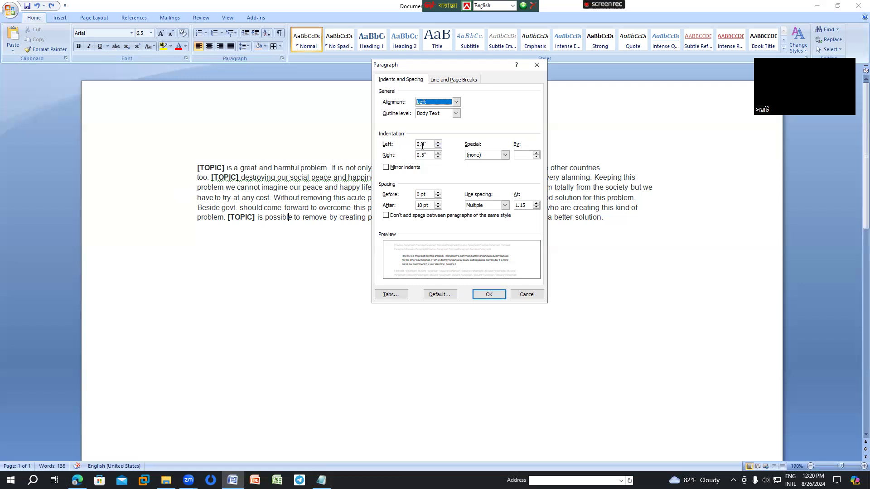
left_click(438, 143)
left_click(437, 144)
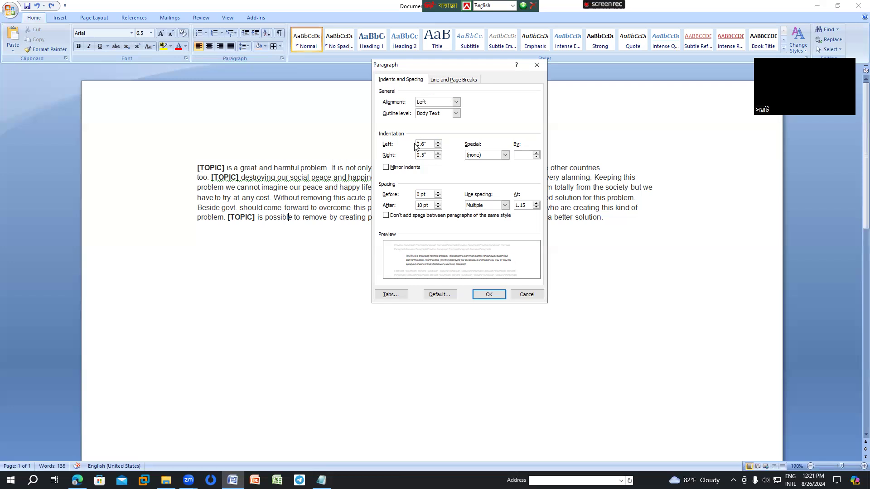
left_click(488, 295)
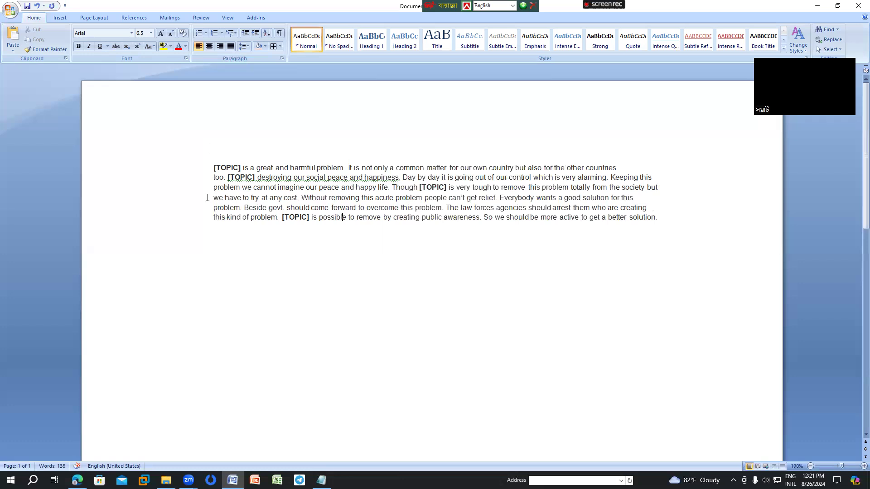
Step: Apply a First line special indent of 0.6" to the paragraph
left_click(283, 58)
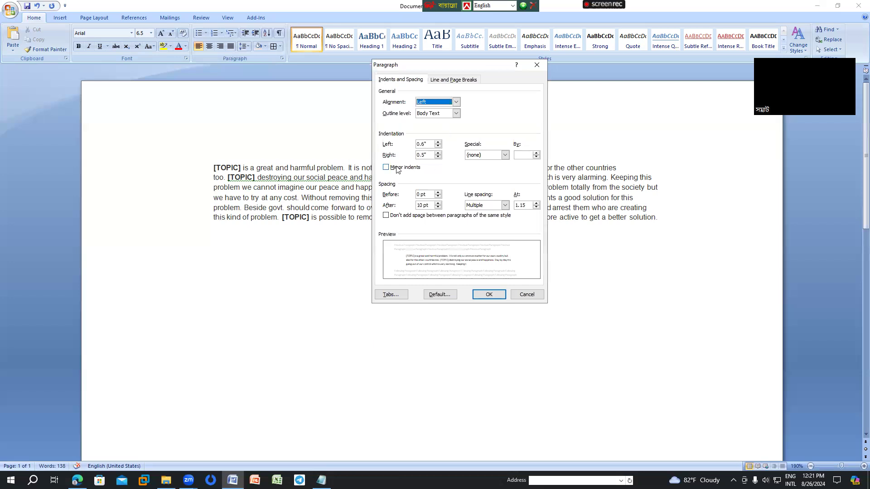
left_click(505, 156)
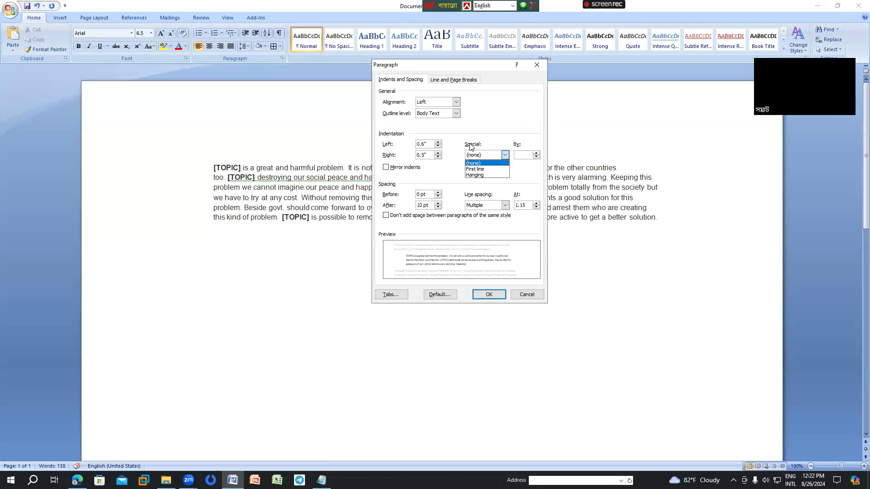
left_click(488, 169)
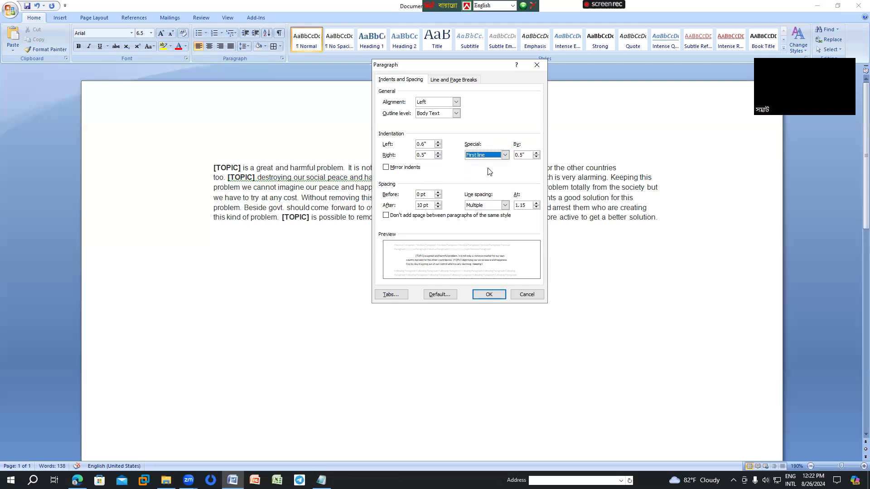
left_click(538, 153)
left_click(488, 295)
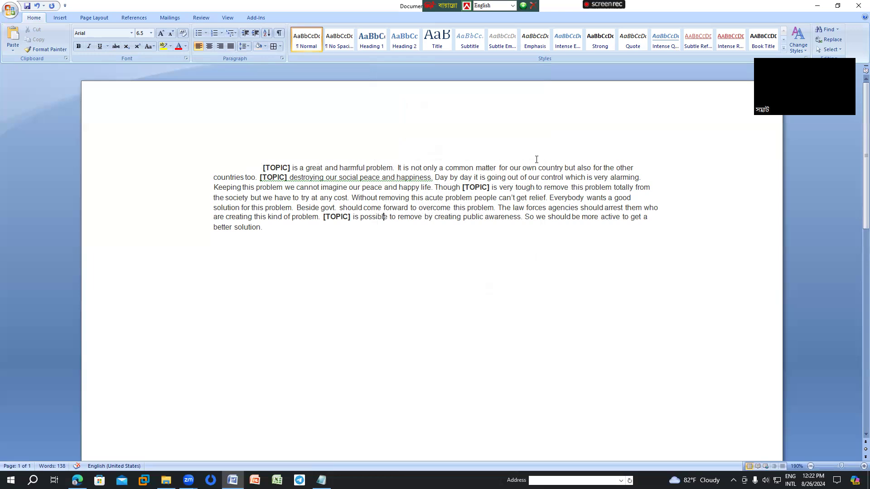
Step: Change the paragraph's special indentation to Hanging with a 0.6" indent
left_click(283, 58)
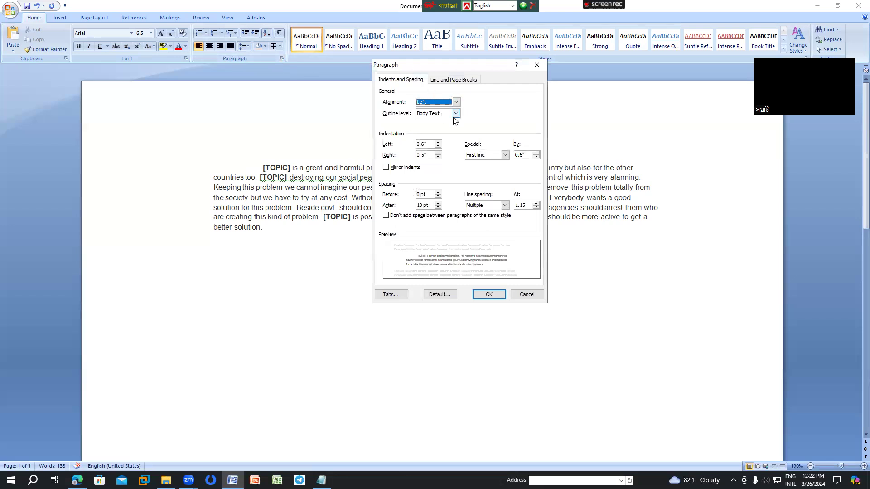
left_click(504, 155)
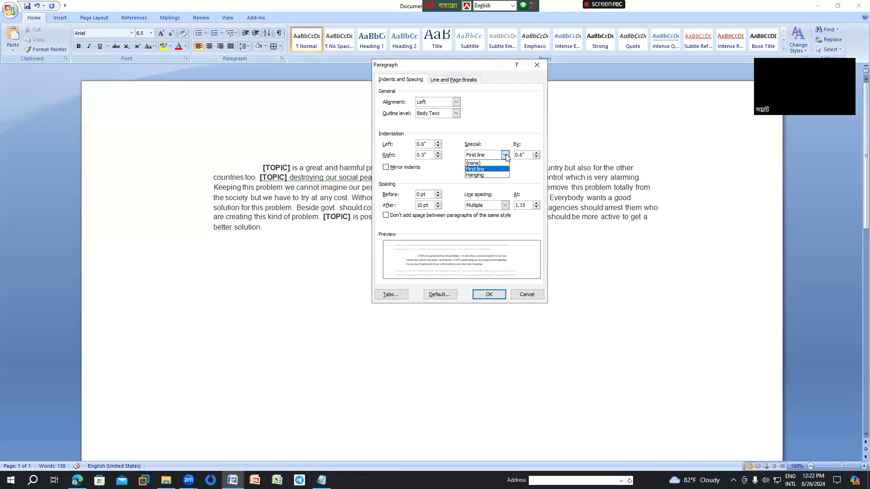
left_click(491, 177)
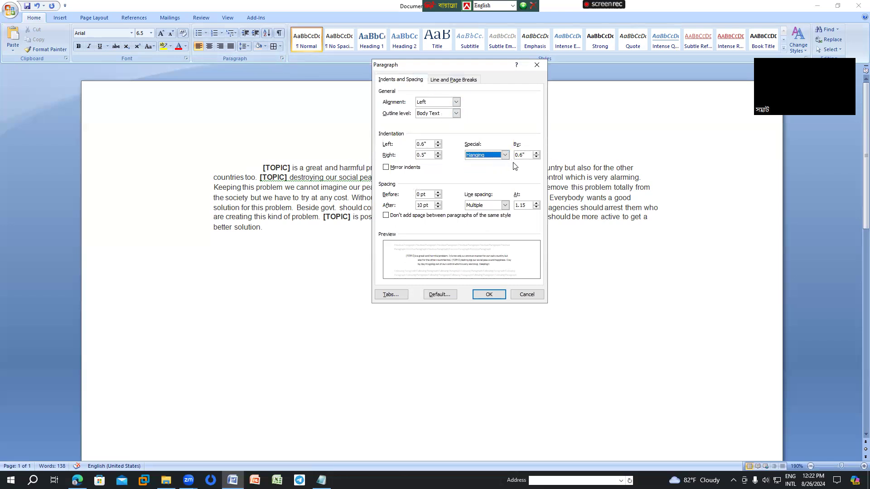
left_click(489, 295)
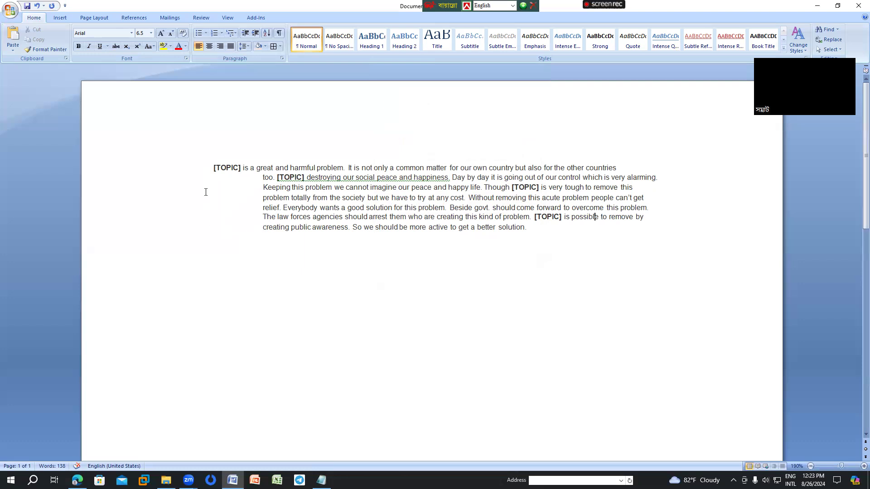
Step: Set the spacing after the paragraph to 0 pt
left_click(282, 58)
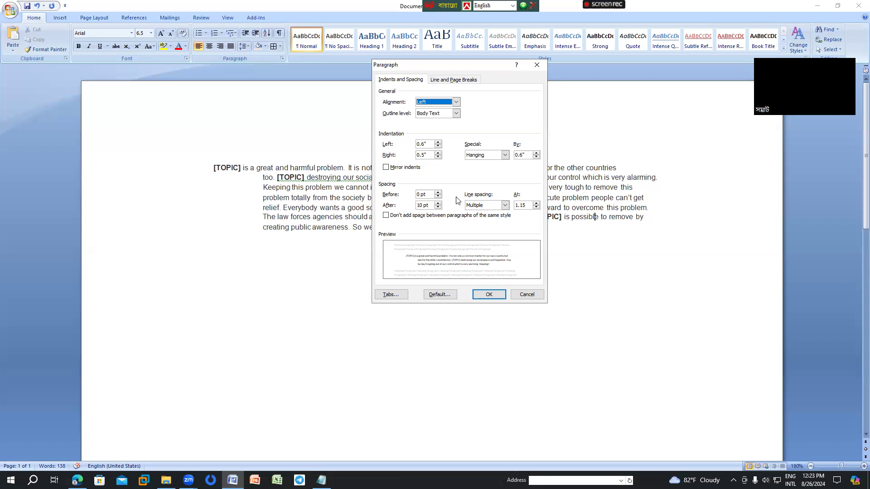
left_click(438, 207)
left_click(437, 203)
left_click(438, 203)
left_click(437, 202)
left_click(438, 204)
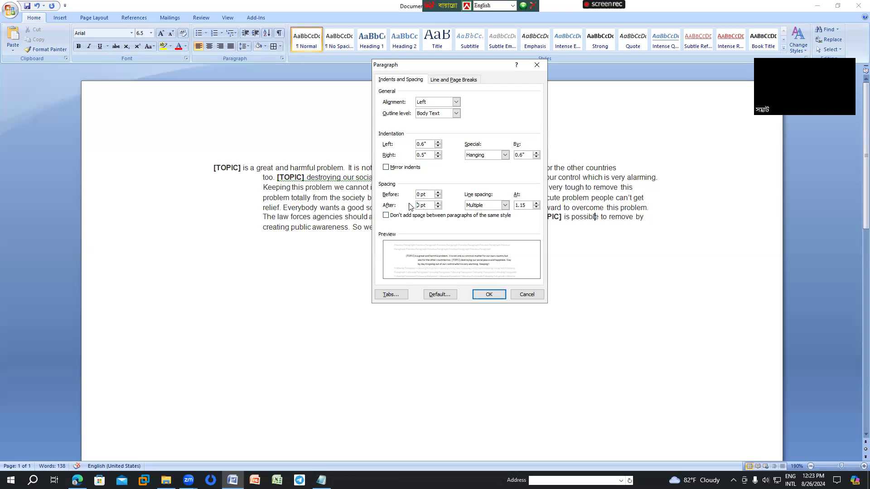
left_click(498, 296)
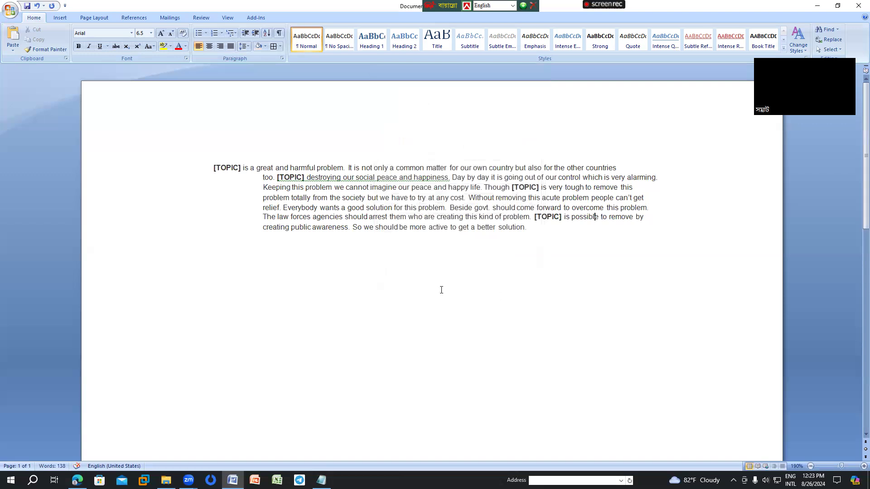
left_click(284, 59)
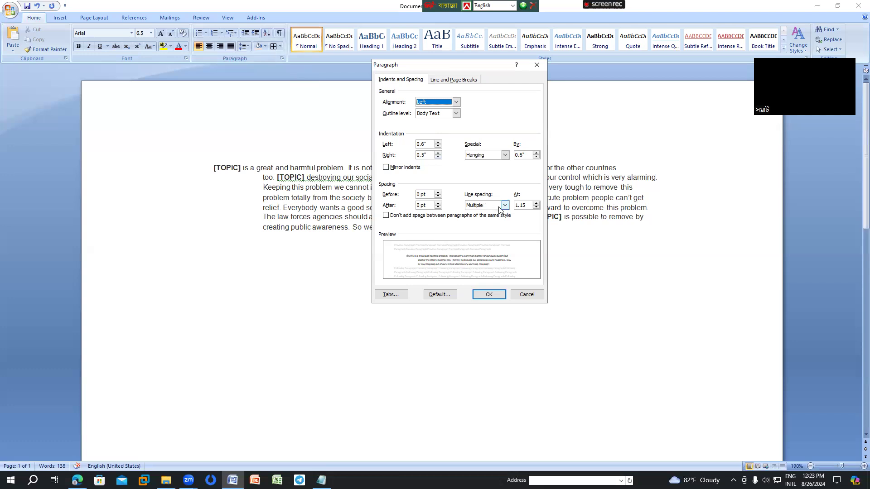
left_click(540, 66)
left_click_drag(212, 168, 678, 174)
left_click_drag(263, 187, 223, 188)
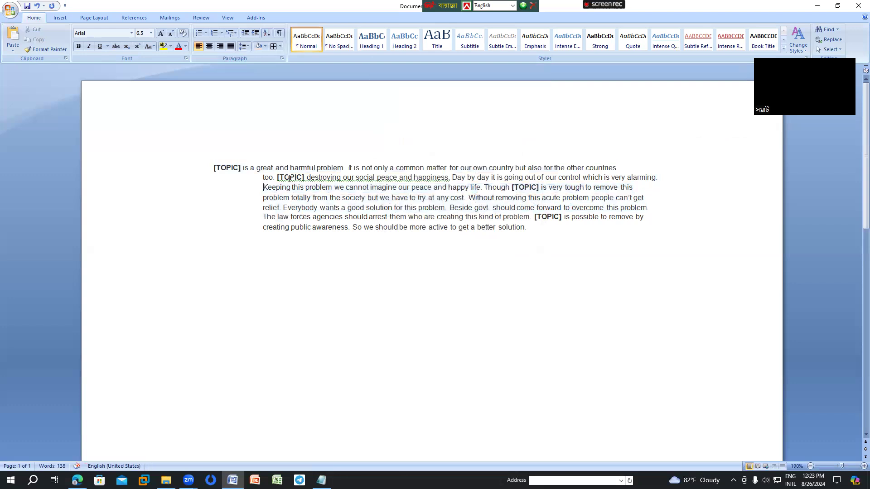
Step: Set the paragraph's line spacing to 1.5 lines
left_click(281, 58)
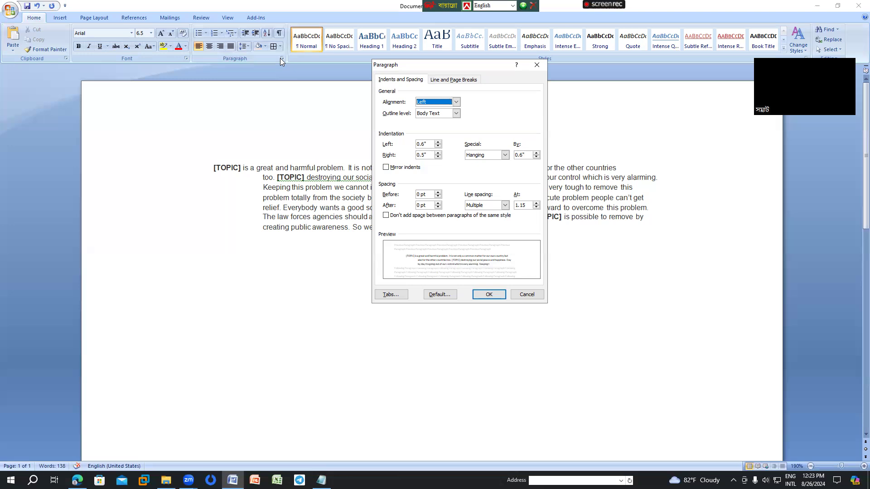
left_click(506, 205)
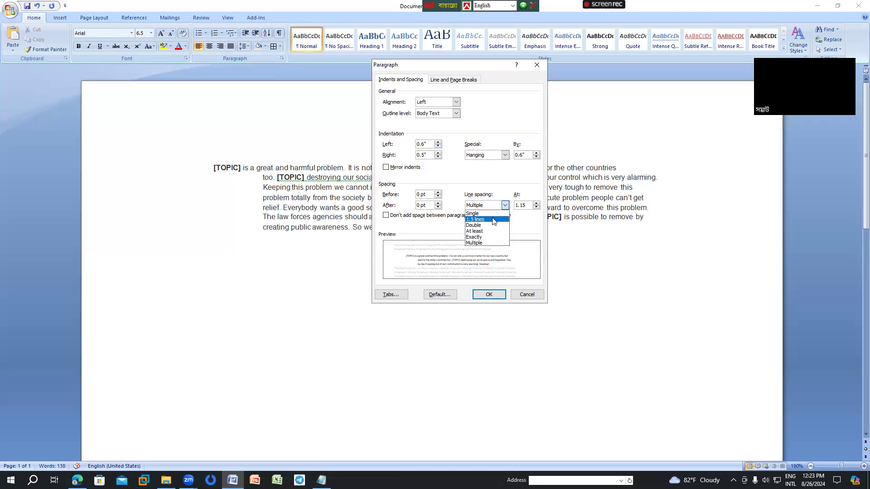
left_click(494, 220)
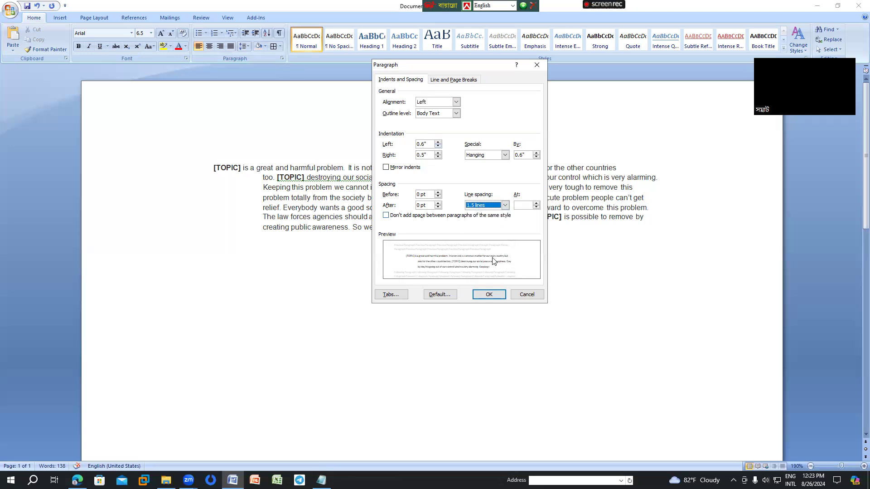
left_click(490, 294)
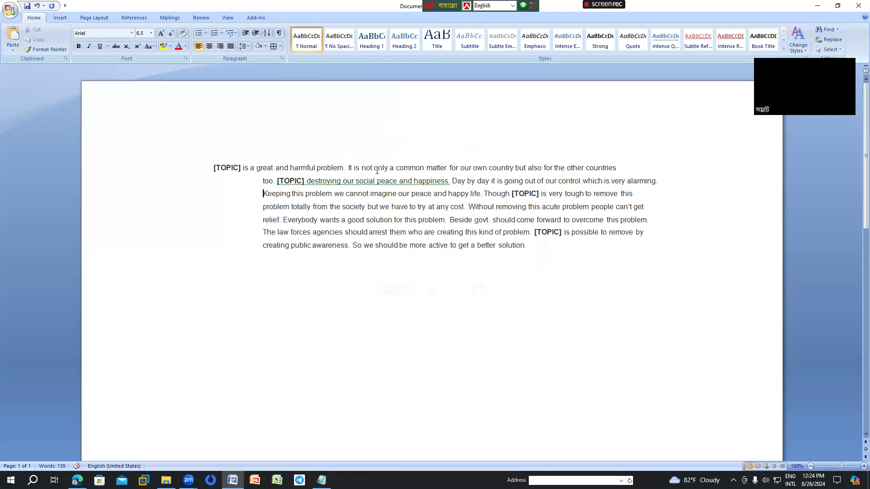
Step: Set the paragraph's line spacing to Multiple at 2, then check the paragraph settings again
left_click(282, 57)
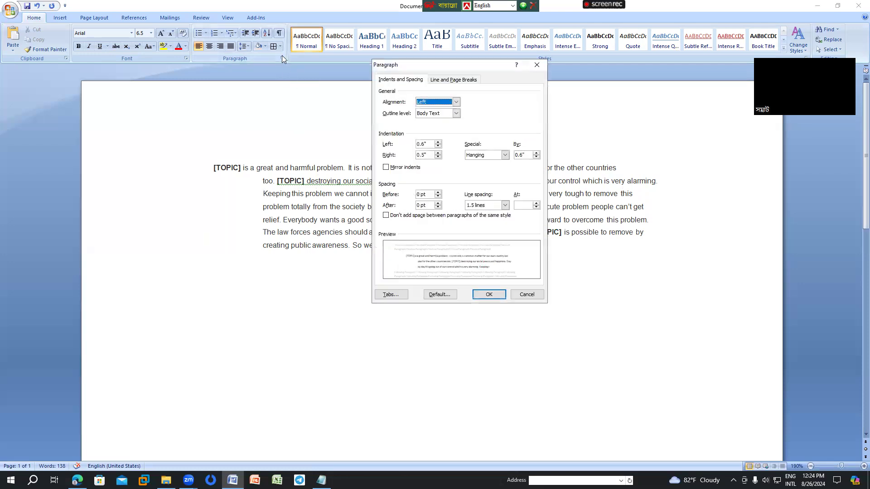
left_click(535, 204)
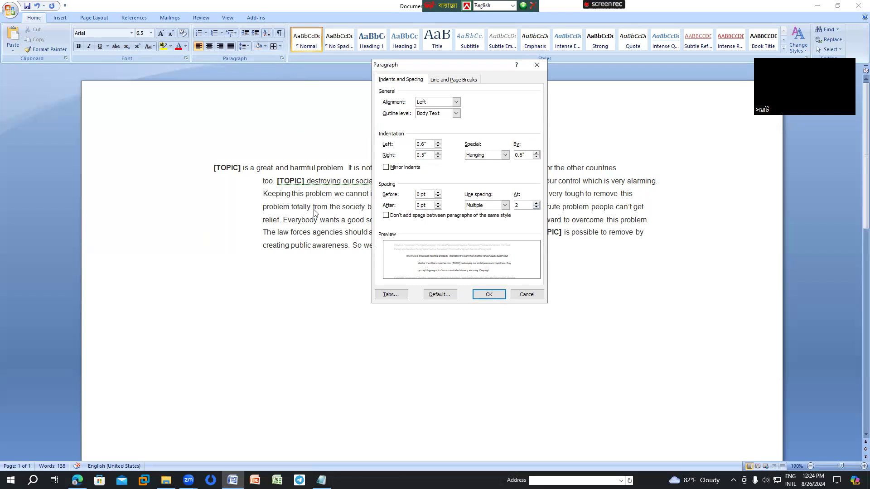
left_click(486, 295)
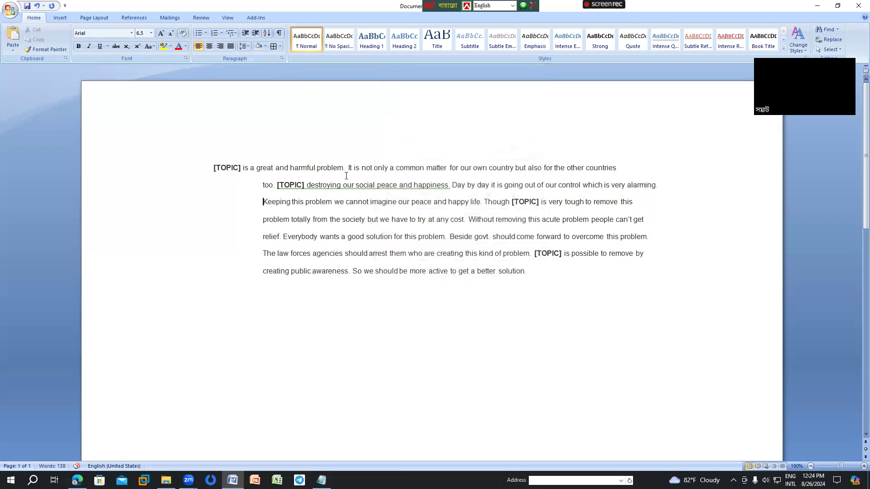
left_click(282, 58)
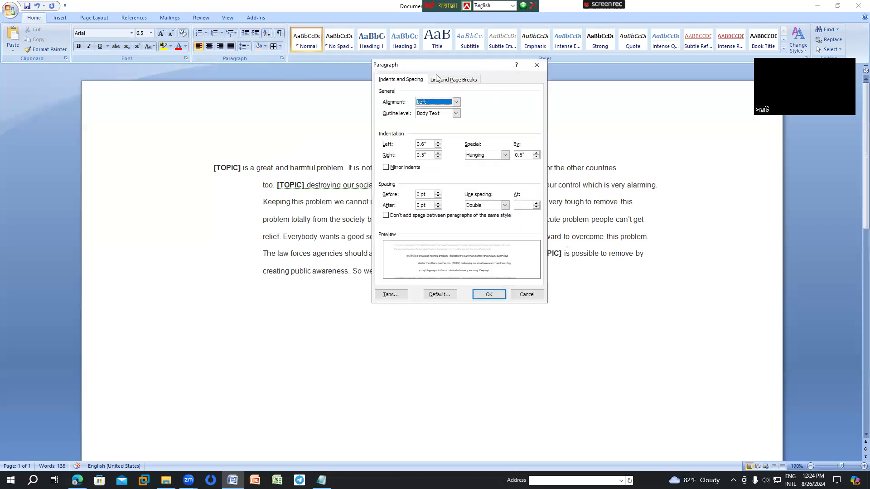
left_click(542, 69)
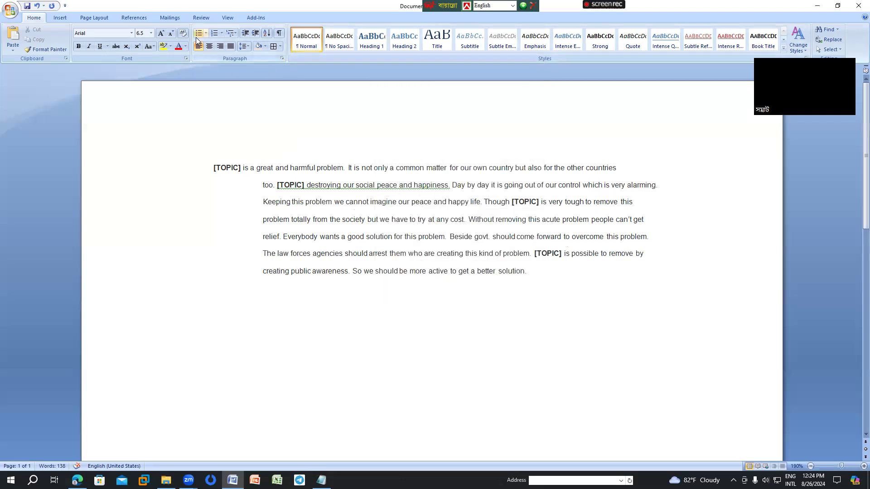
Step: Copy the opening words "[TOPIC] is a" and delete them from the start of the paragraph
left_click_drag(256, 168, 211, 168)
key("ctrl+c")
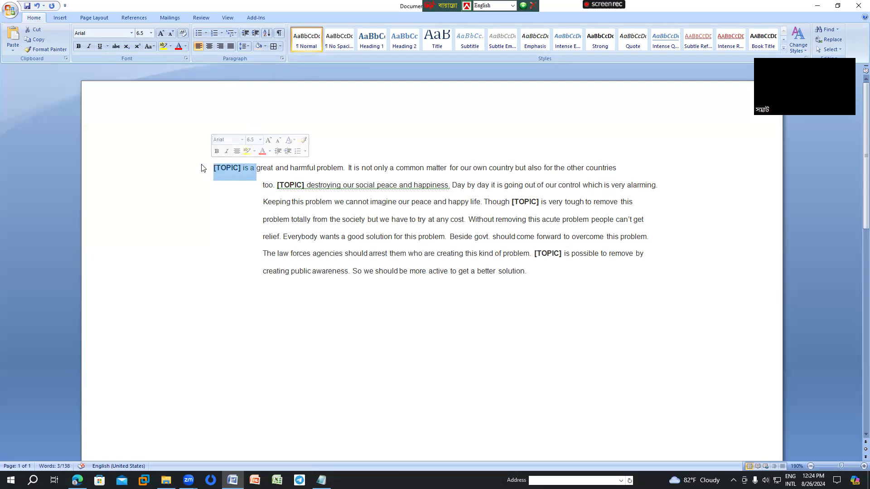
key("Delete")
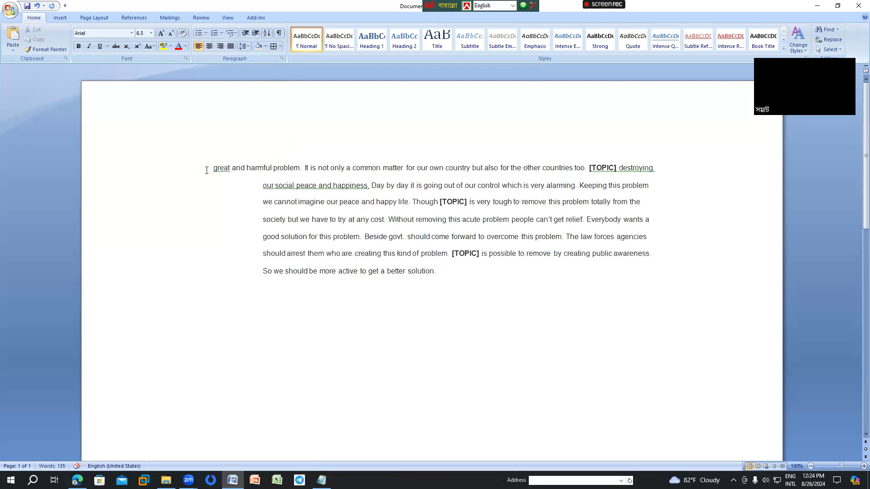
Step: Insert blank lines above the paragraph and remove the surplus ones, leaving four
key("Return")
key("Return")
key("Return")
key("Return")
key("Return")
key("Return")
key("Return")
key("Return")
key("Return")
key("Return")
key("Return")
key("Return")
key("Return")
key("Return")
key("Return")
key("Return")
key("Return")
key("Return")
key("Return")
key("Return")
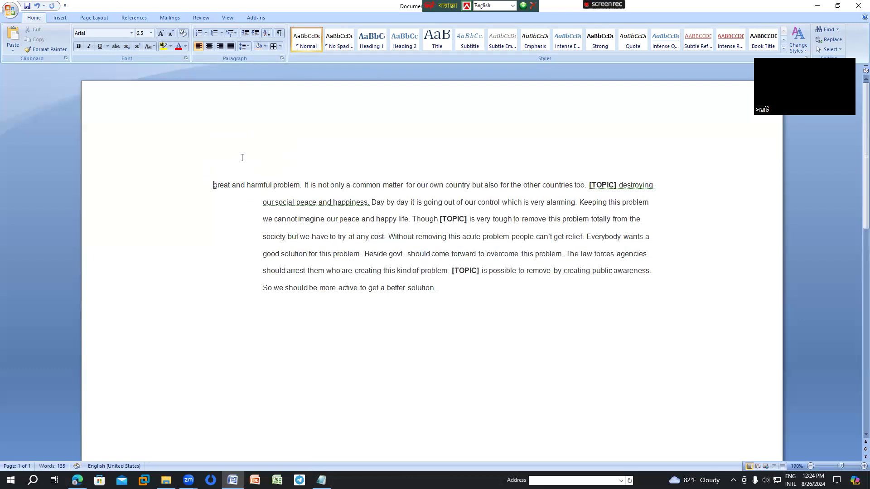
key("Return")
key("BackSpace")
key("BackSpace")
key("BackSpace")
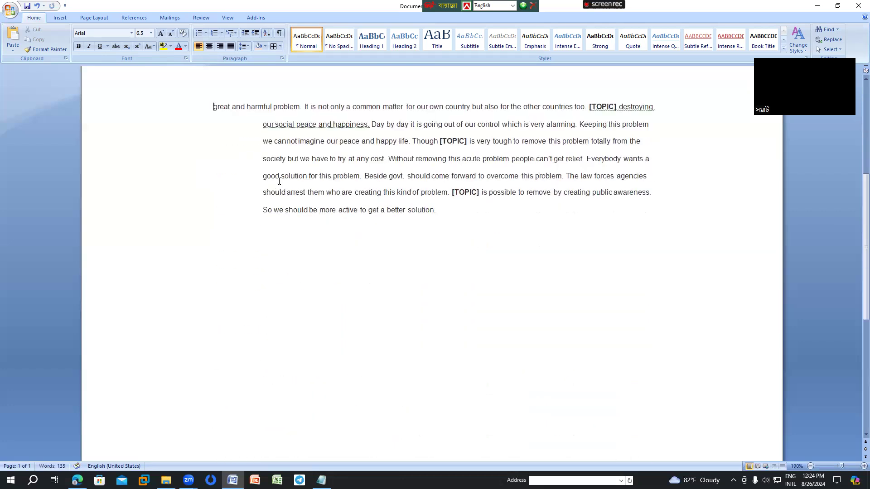
scroll(223, 249, "up", 5)
scroll(225, 235, "down", 1)
key("BackSpace")
key("BackSpace")
key("BackSpace")
key("BackSpace")
key("BackSpace")
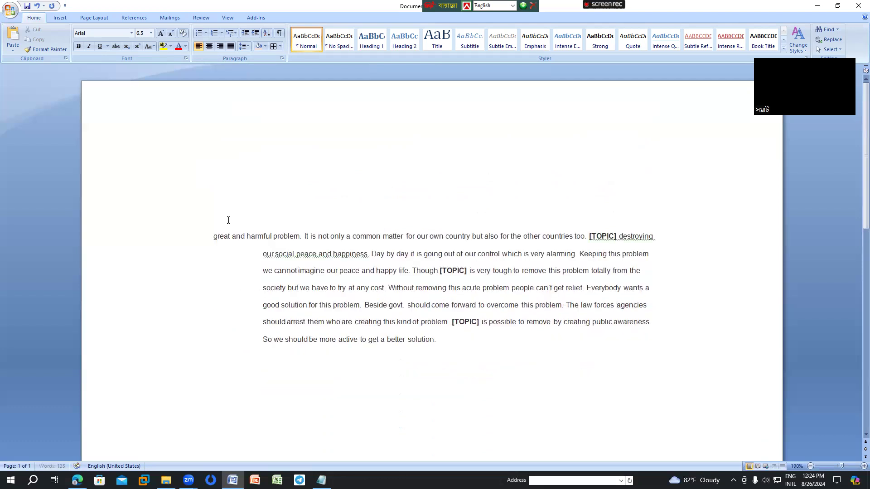
Step: Paste "[TOPIC] is a" on the first blank line of the page and select the pasted text
left_click(218, 164)
key("ctrl+v")
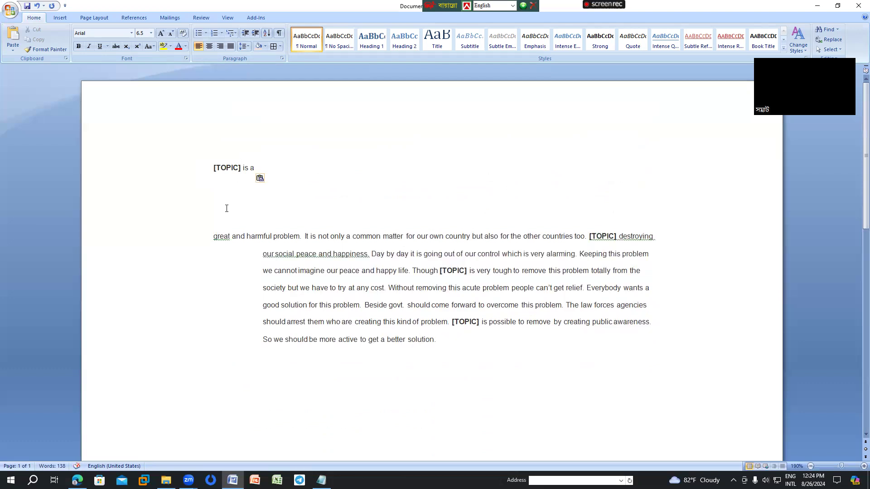
left_click_drag(210, 167, 257, 170)
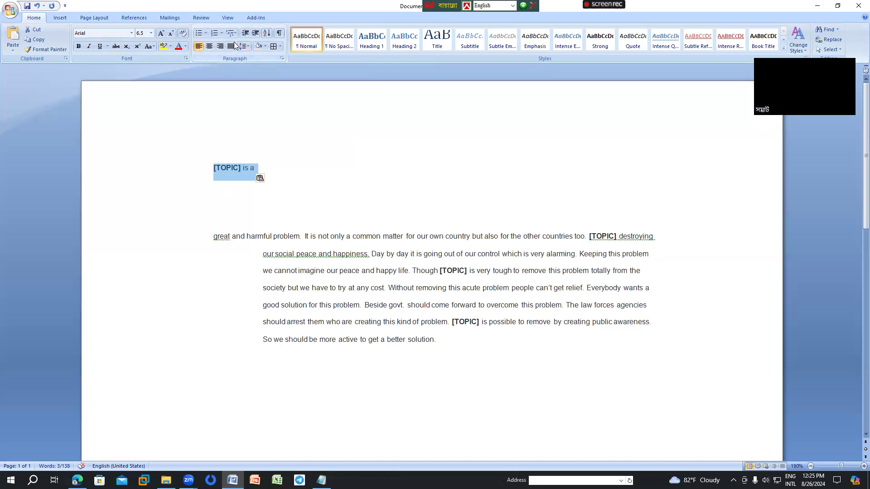
Step: Try centre, right and left alignment in turn on the selected "[TOPIC] is a" line
left_click(209, 47)
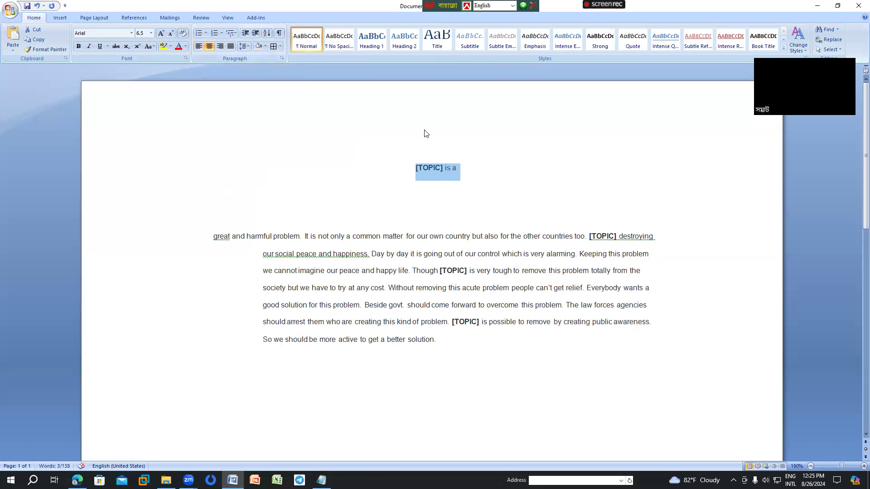
left_click(219, 47)
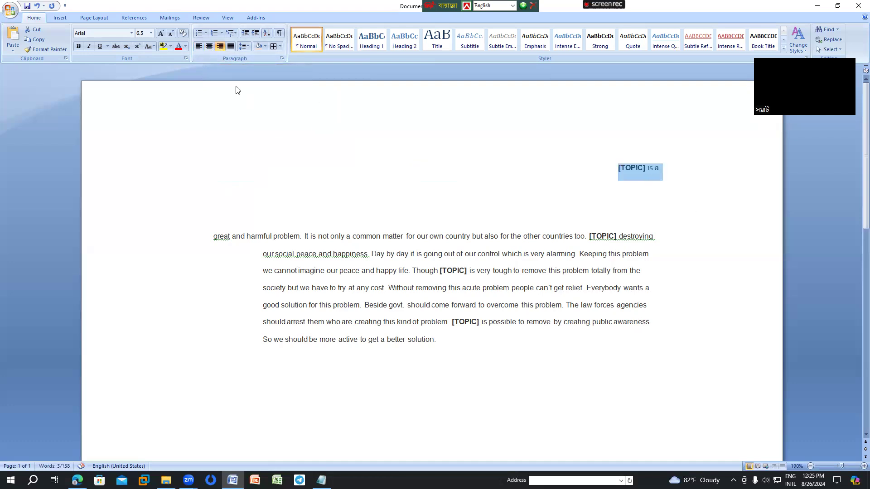
left_click(198, 47)
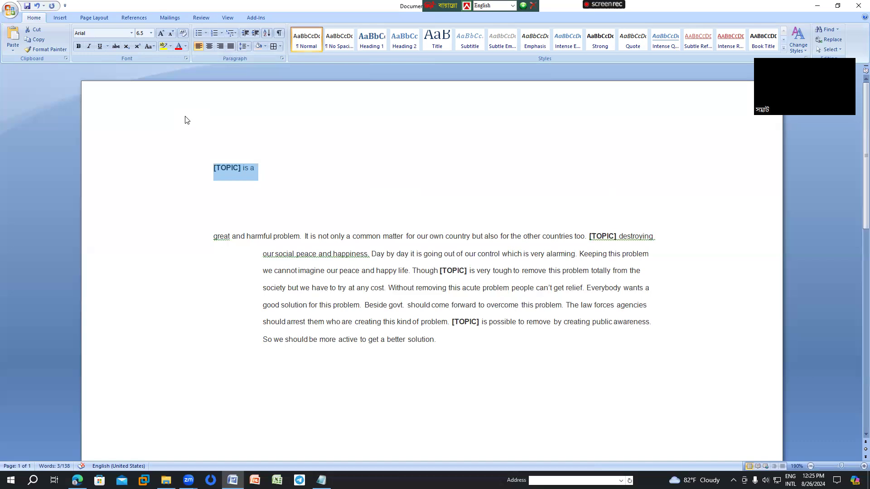
Step: Cycle the selected "[TOPIC] is a" line through right, centre, left and justified alignment
key("ctrl+r")
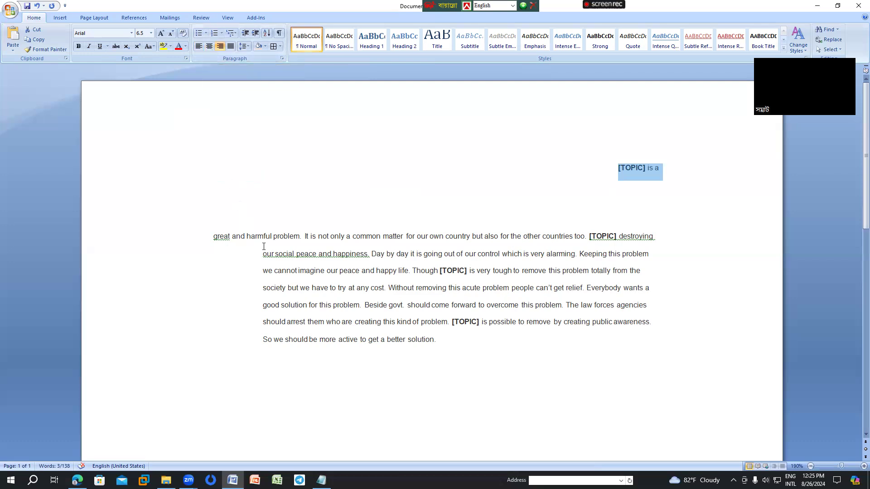
key("ctrl+e")
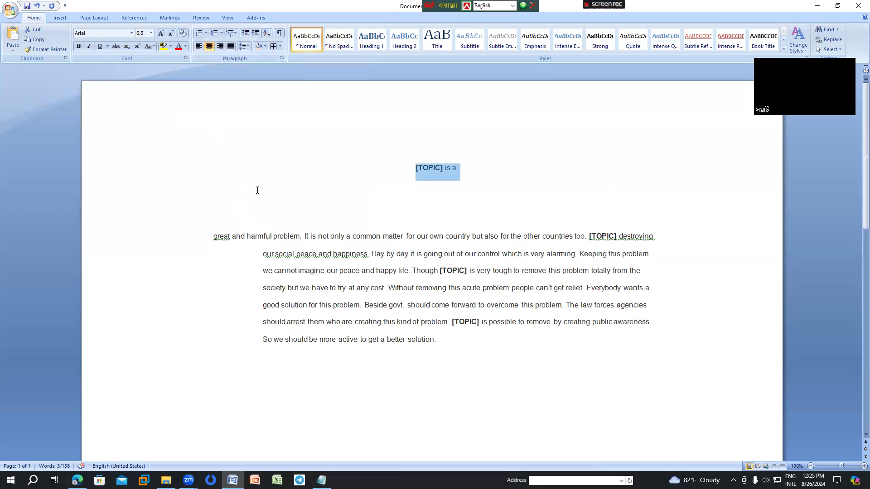
key("ctrl+l")
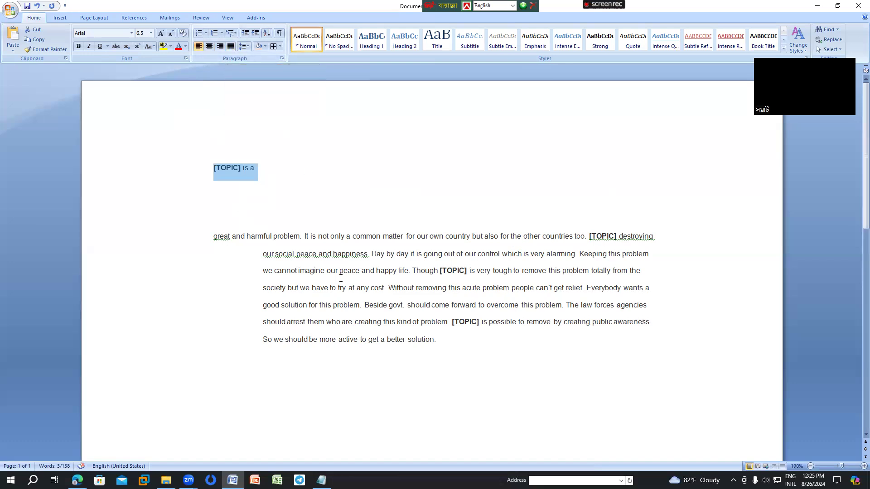
key("ctrl+j")
Step: Select the whole body paragraph from "great and harmful problem" to its end and justify it
left_click(656, 234)
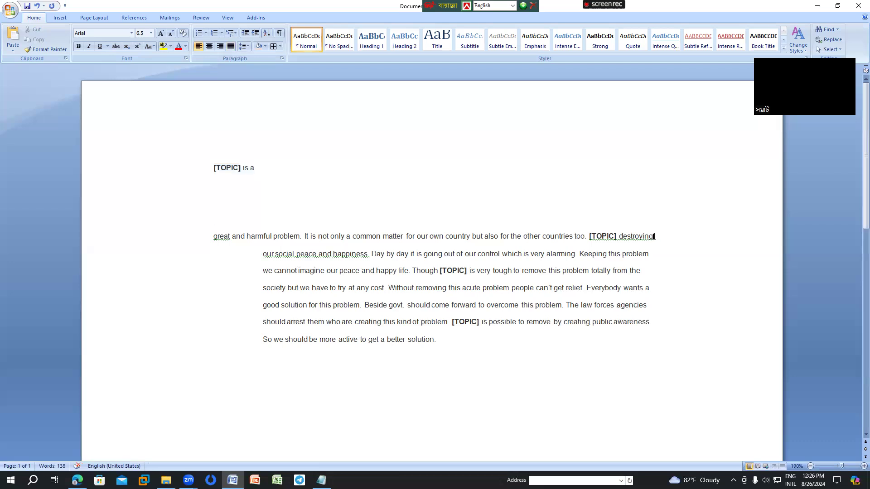
left_click(641, 271)
left_click_drag(442, 339, 193, 127)
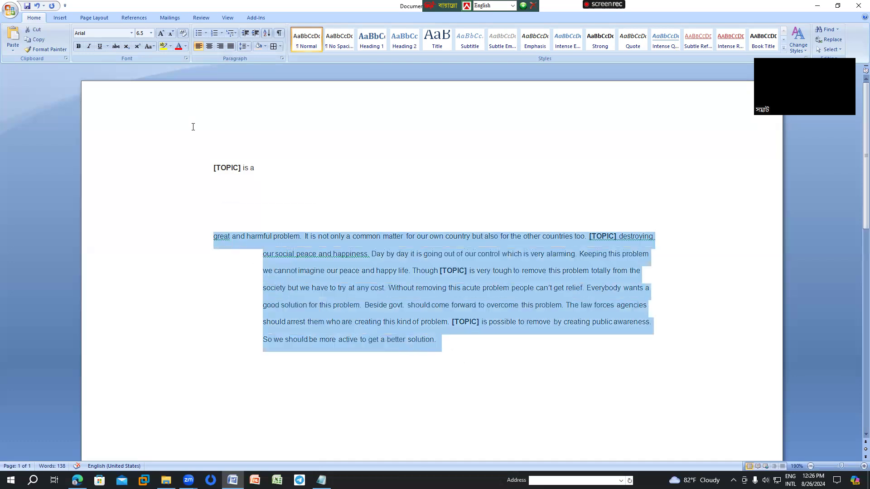
left_click(231, 47)
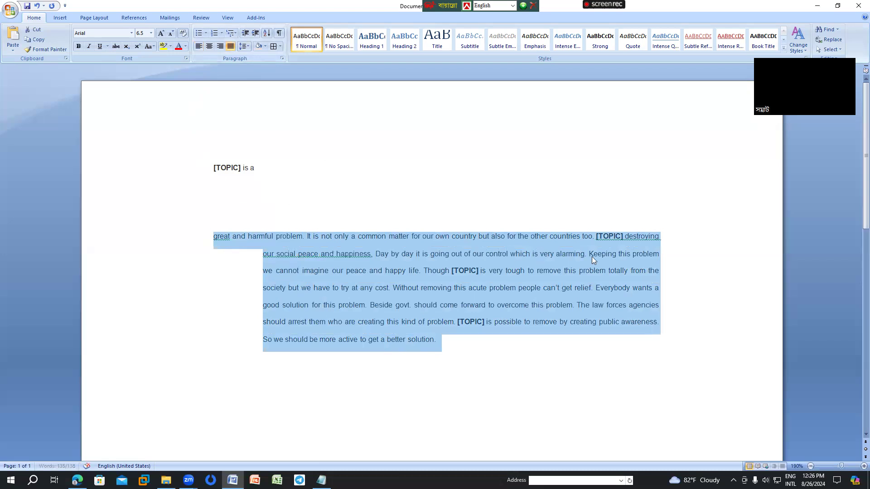
left_click(678, 246)
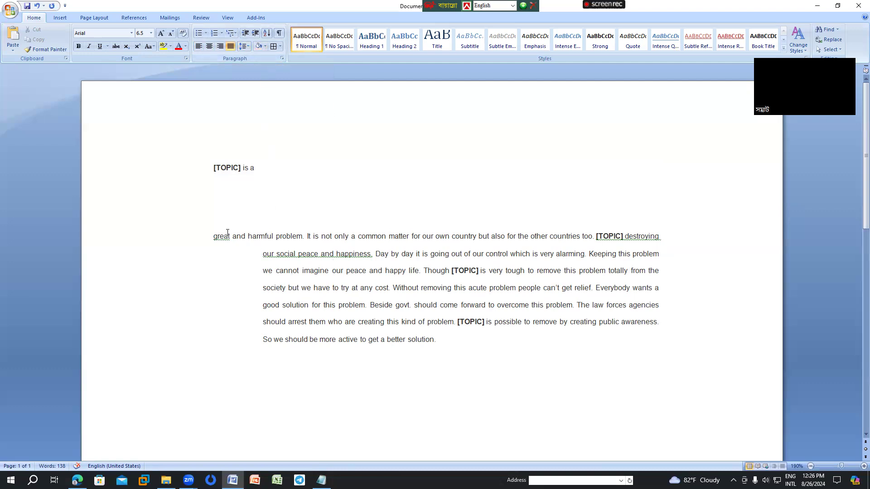
Step: Centre the "[TOPIC] is a" line and give it green shading from the standard colours
left_click_drag(212, 168, 258, 172)
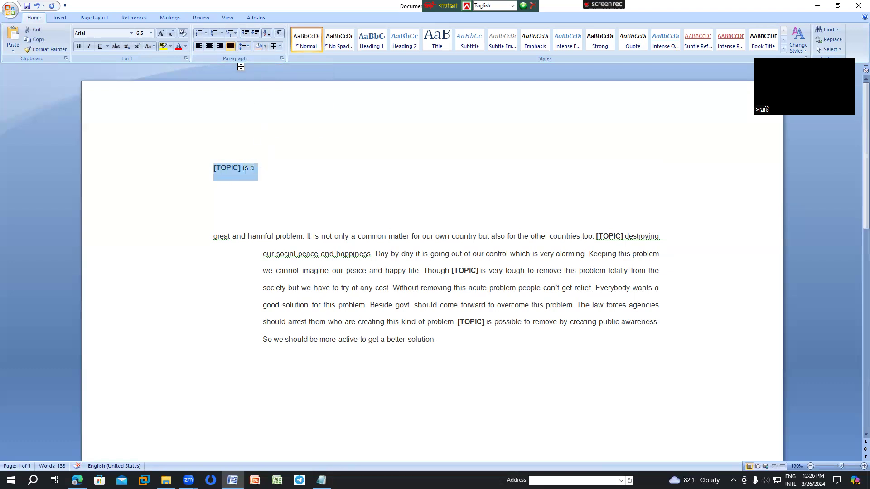
left_click(214, 45)
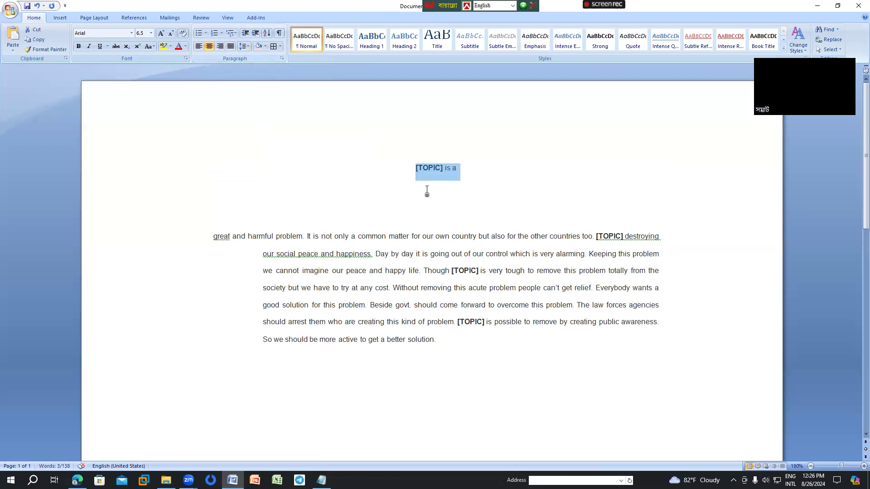
left_click(265, 46)
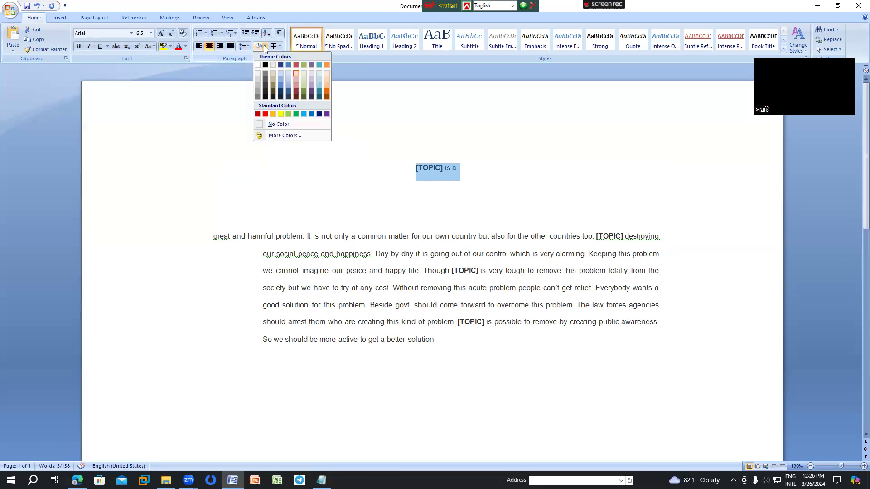
left_click(297, 114)
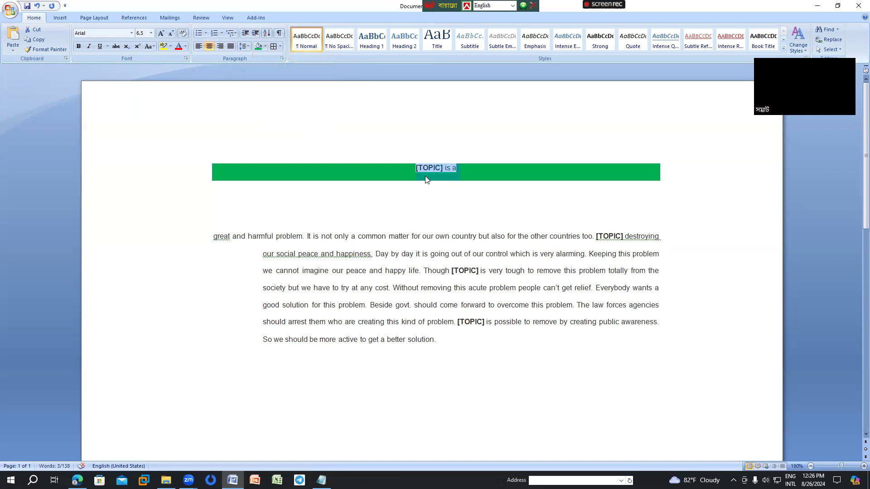
Step: Try All Borders around the green "[TOPIC] is a" line and clear them with No Border
left_click(281, 47)
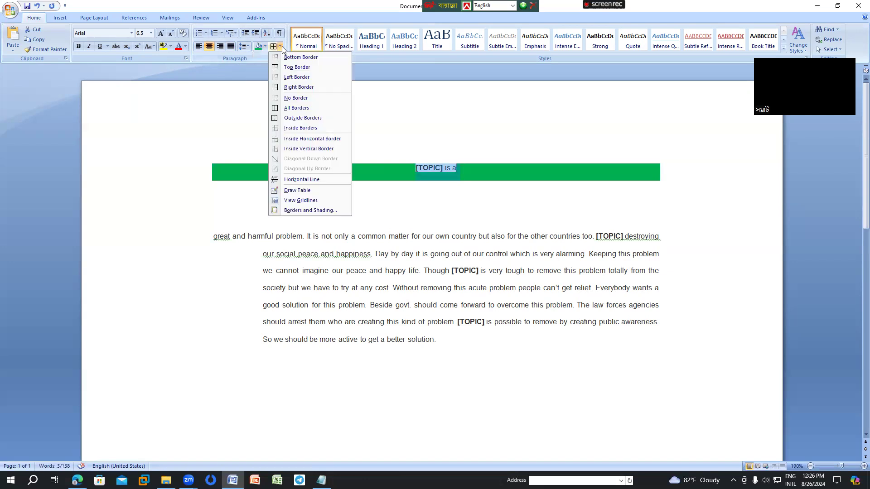
left_click(288, 109)
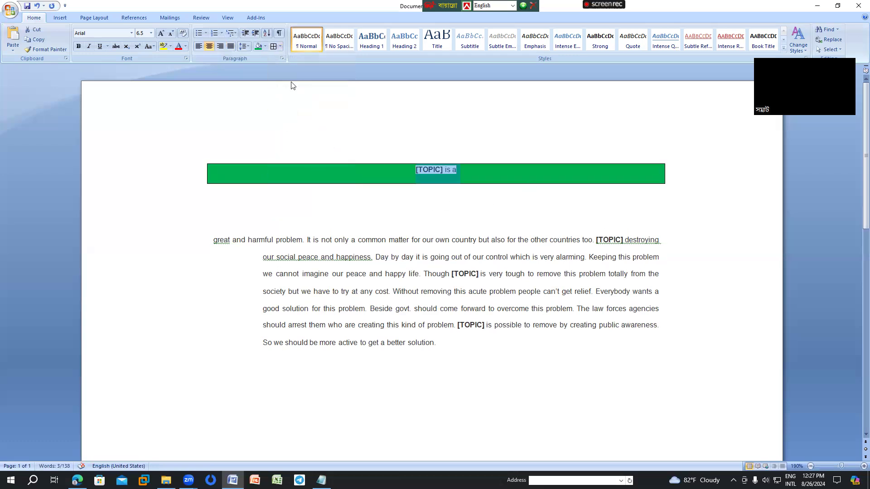
left_click(281, 47)
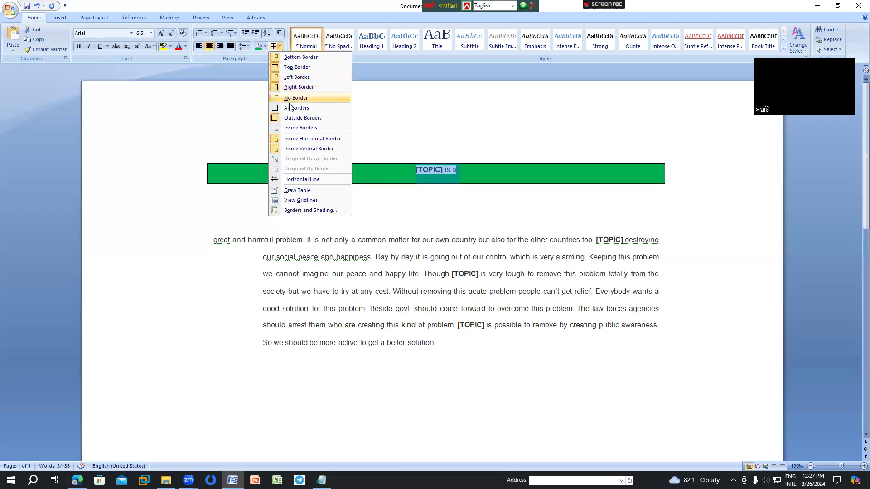
left_click(289, 98)
Step: Add a bottom border and a top border to the green "[TOPIC] is a" line and deselect it
left_click(280, 47)
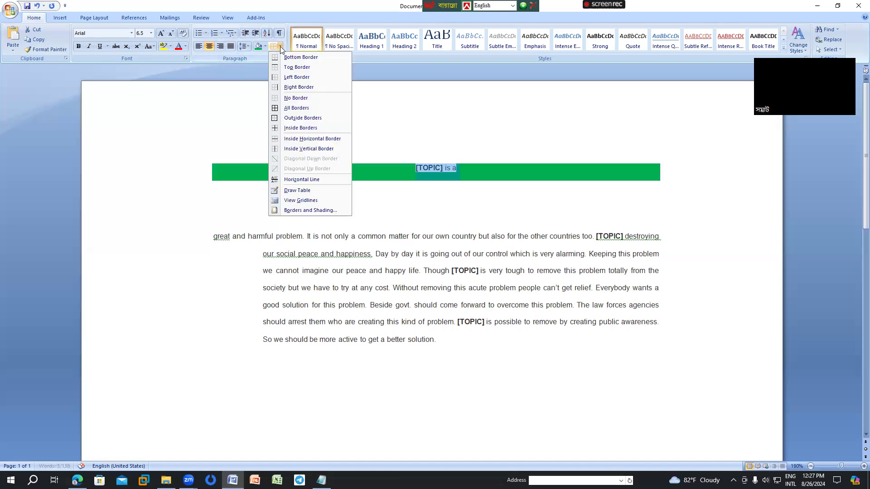
left_click(287, 60)
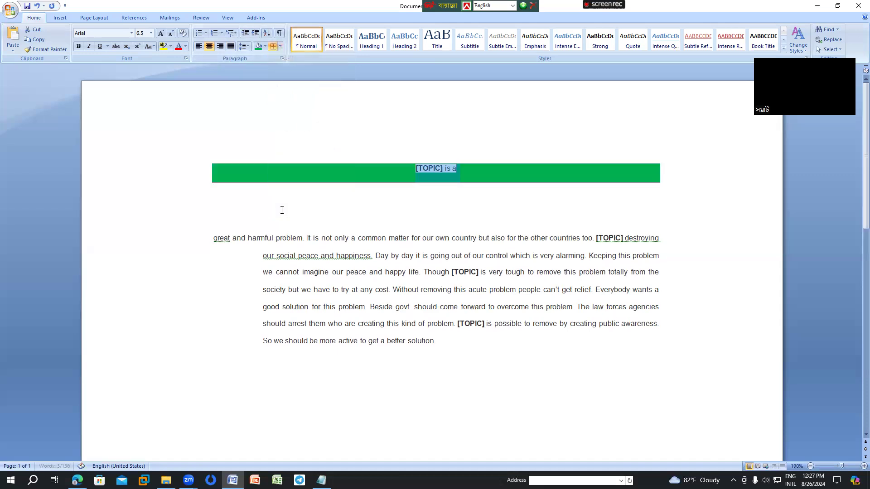
left_click(281, 46)
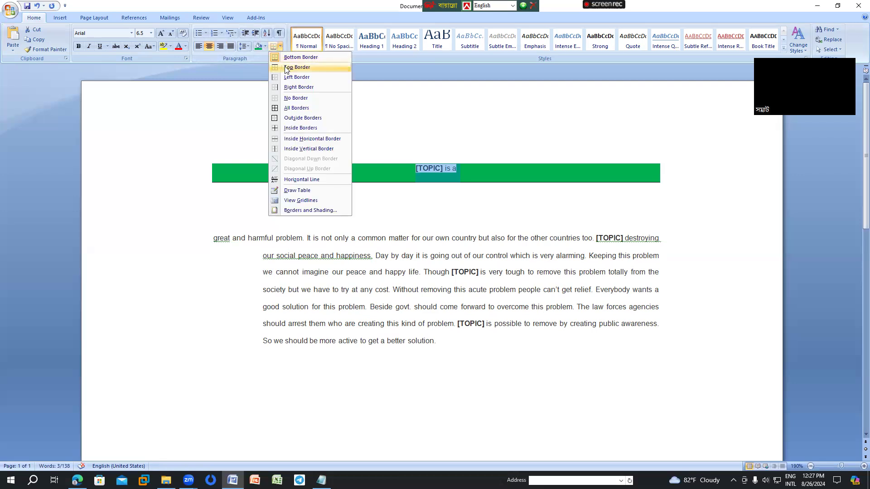
left_click(286, 69)
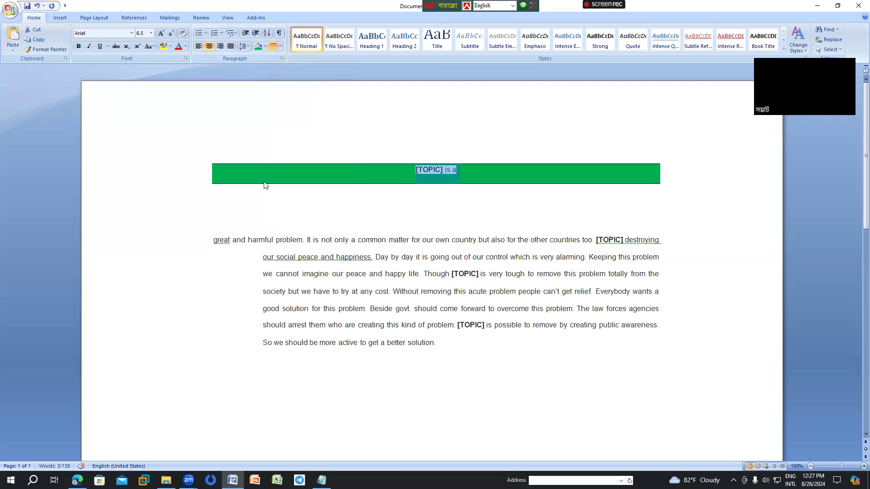
left_click(613, 142)
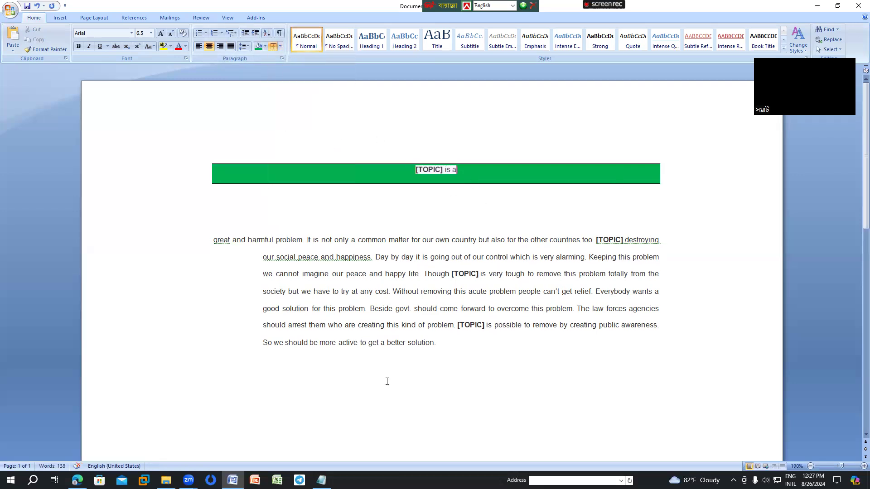
left_click(281, 46)
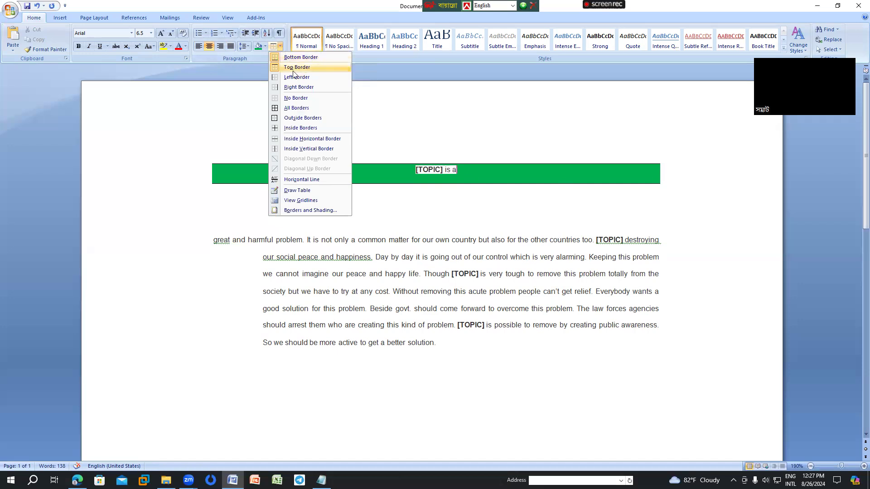
left_click(376, 76)
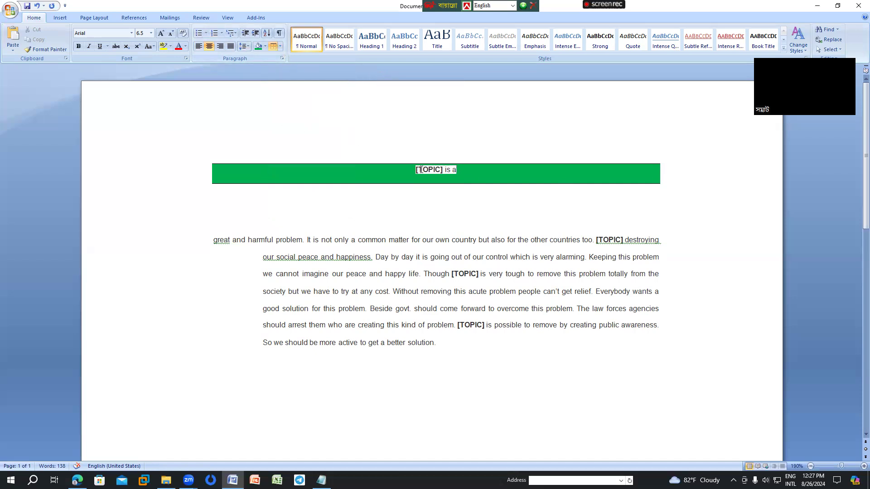
Step: Apply the four-diamond bullet to the body paragraph beginning "great and harmful problem"
left_click(217, 241)
left_click(206, 36)
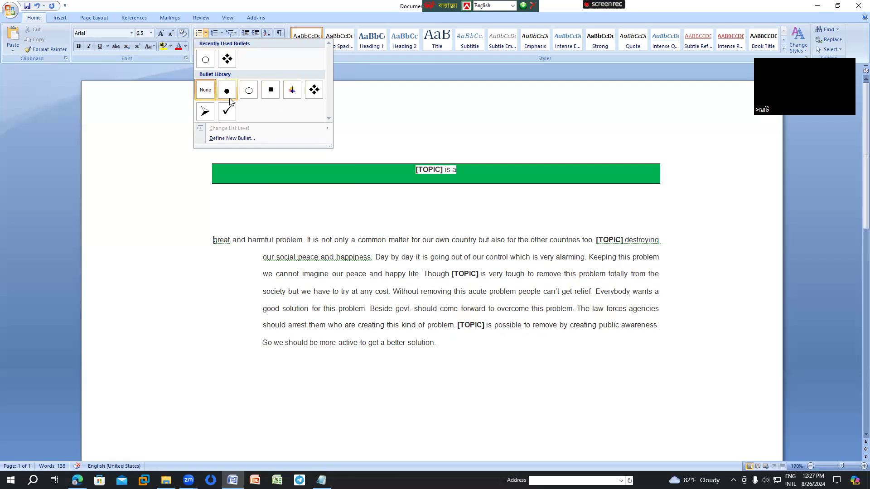
left_click(314, 90)
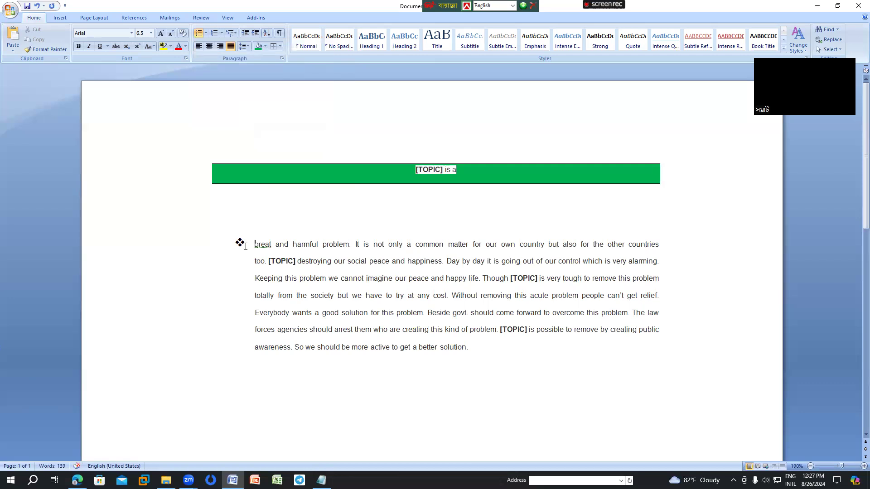
Step: Apply the "1. 2. 3." numbering format to the body paragraph and insert four empty numbered items before its text
left_click(221, 34)
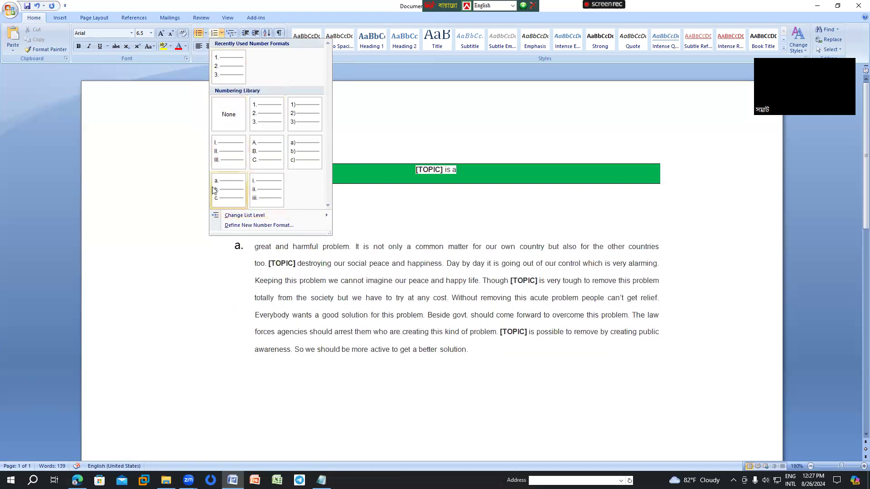
left_click(267, 119)
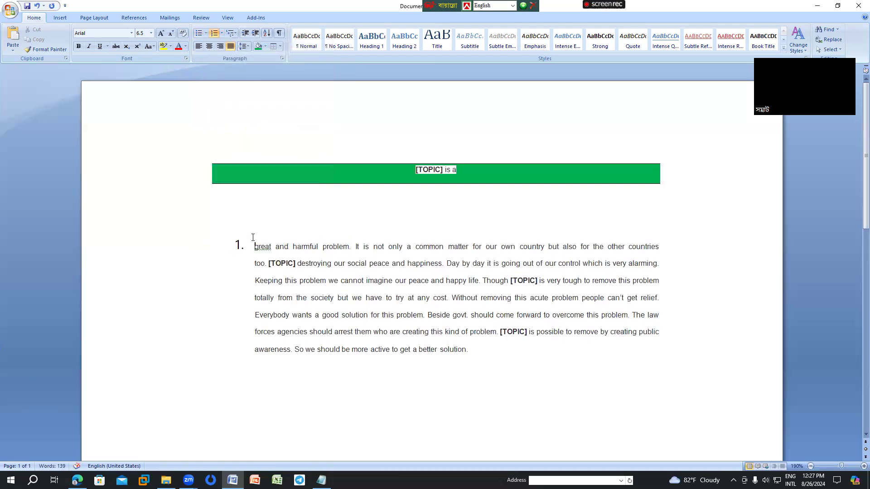
key("Return")
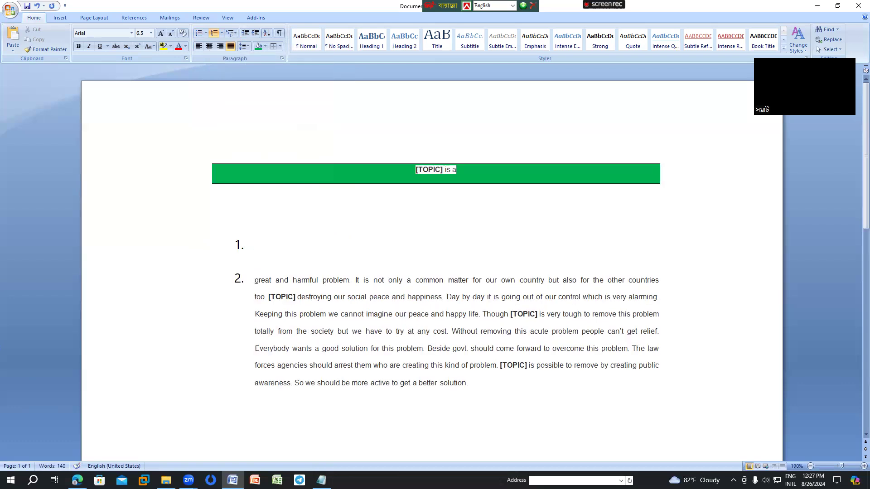
key("Return")
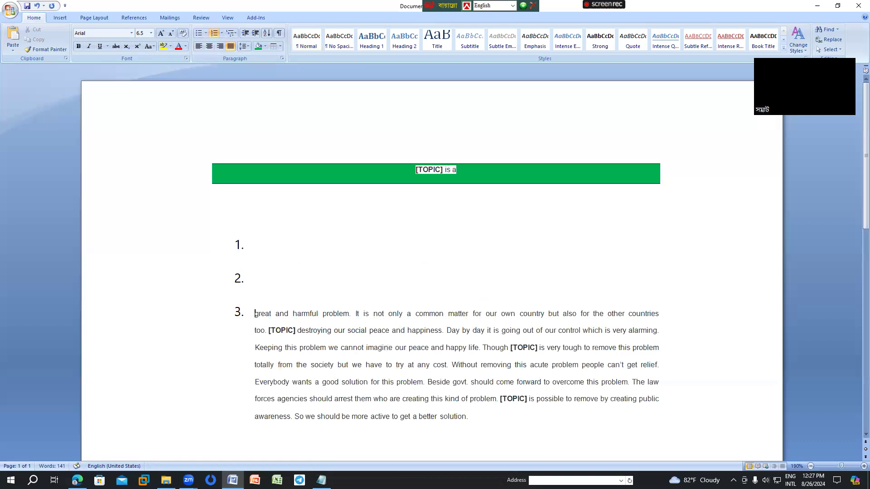
key("Return")
key("Return")
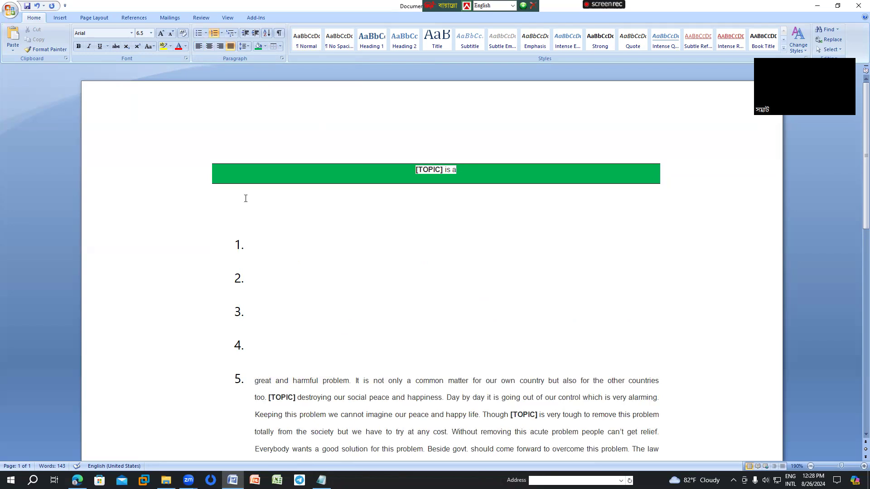
scroll(286, 132, "down", 3)
scroll(289, 148, "up", 3)
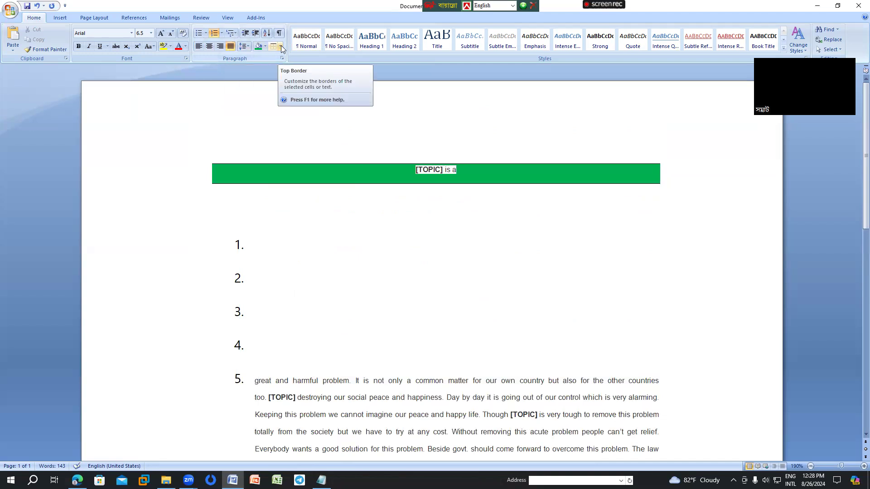
Step: Examine the multilevel list choices and the numbered paragraph's indents and spacing settings, closing both without changes
left_click(235, 33)
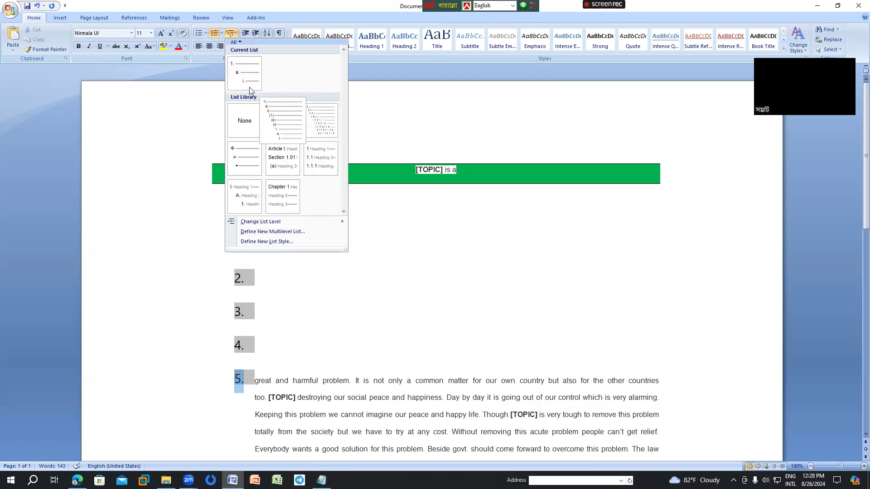
left_click(378, 69)
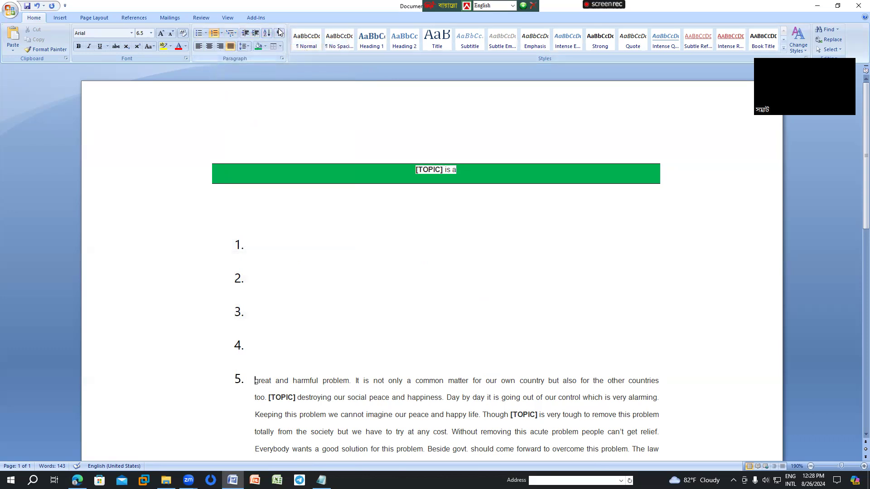
left_click(282, 58)
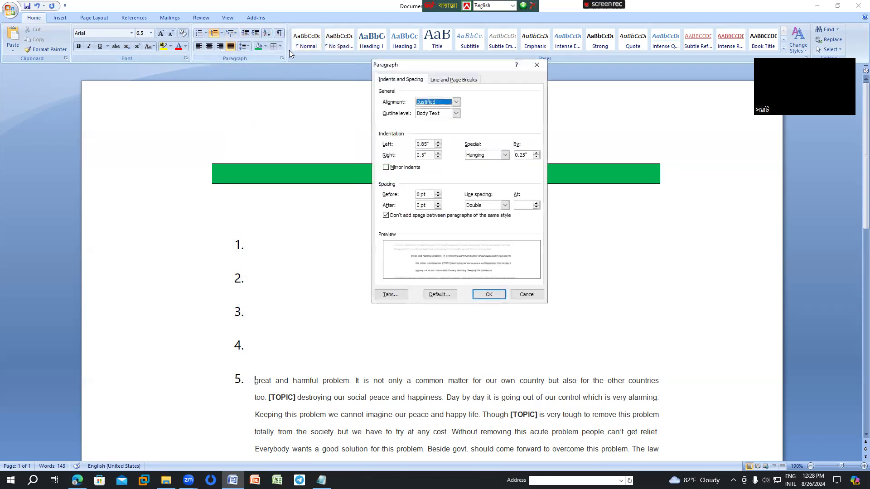
left_click(536, 64)
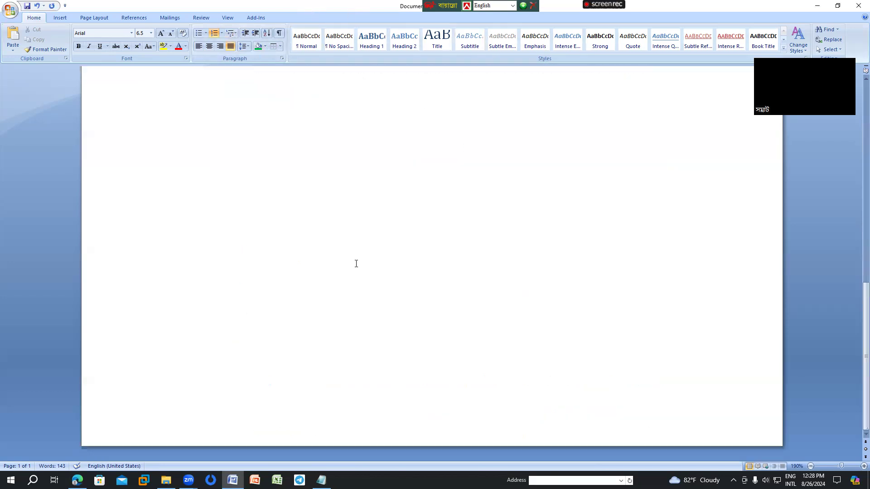